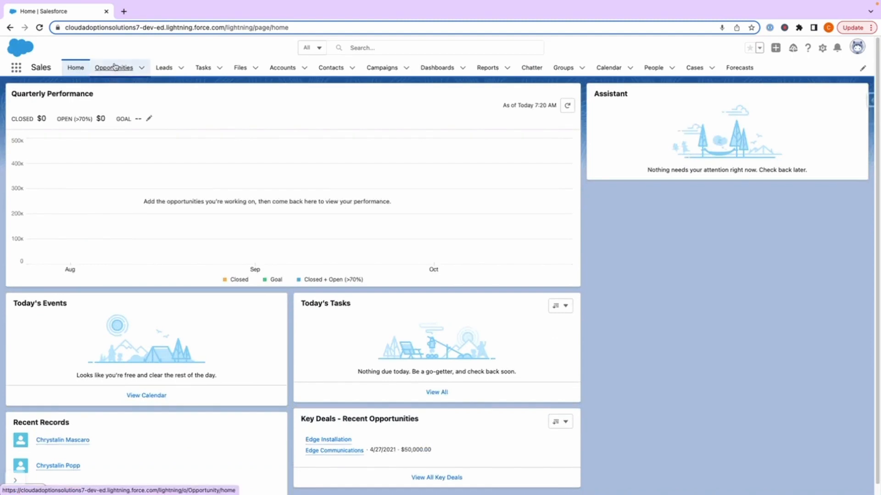
# Step: Open the Opportunities list and clear the account name of the Burlington Textiles Weaving Plant Generator opportunity
pyautogui.click(114, 67)
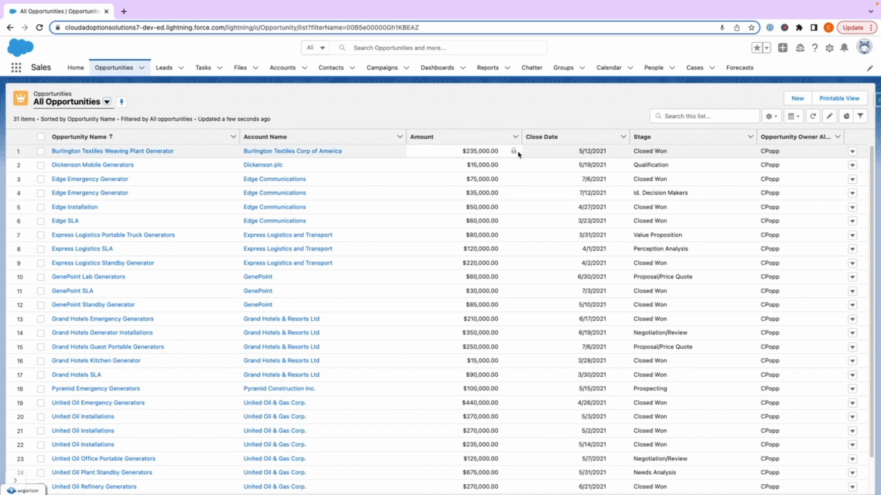
pyautogui.click(232, 152)
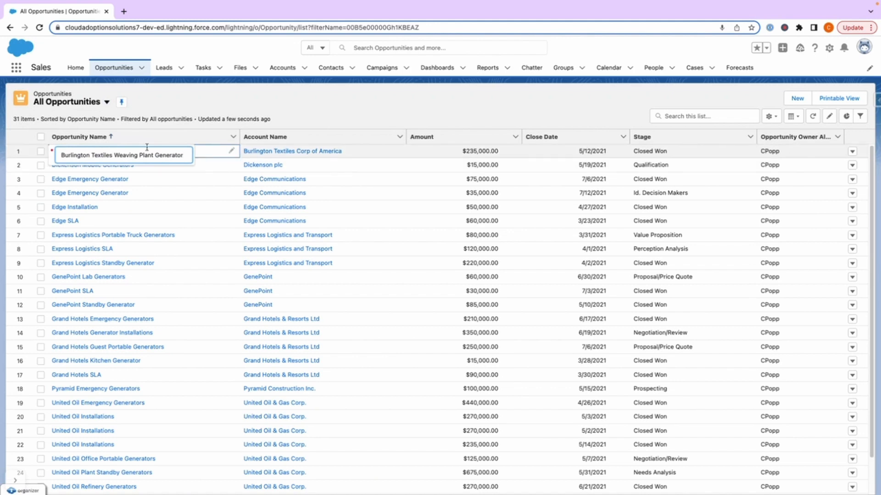
pyautogui.click(397, 153)
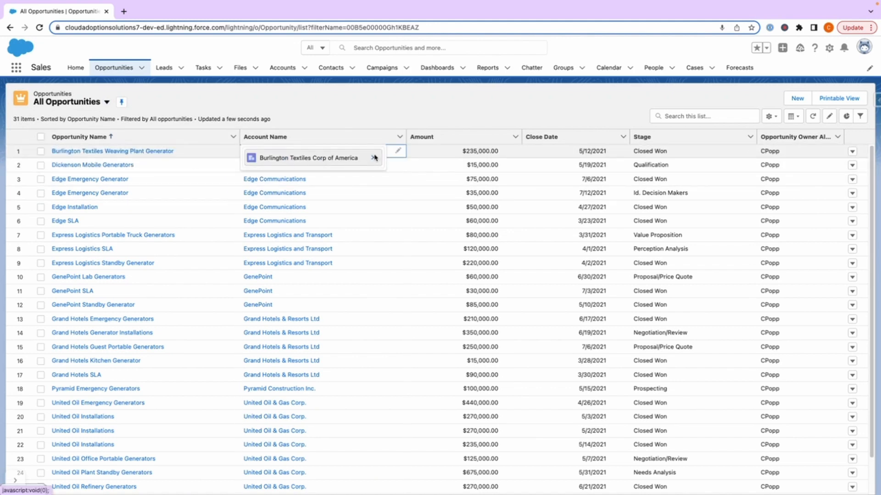
pyautogui.click(373, 157)
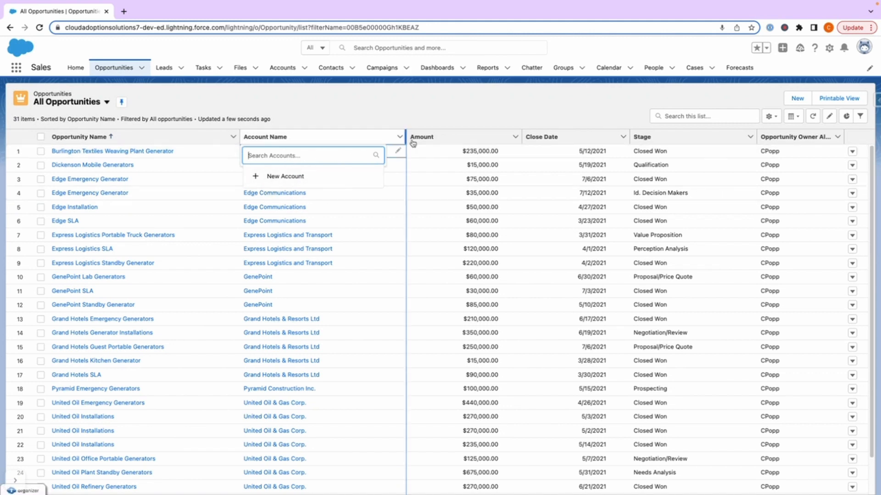
# Step: Open the Close Date and Stage cells of the Burlington Textiles Weaving Plant Generator opportunity for inline editing
pyautogui.click(622, 153)
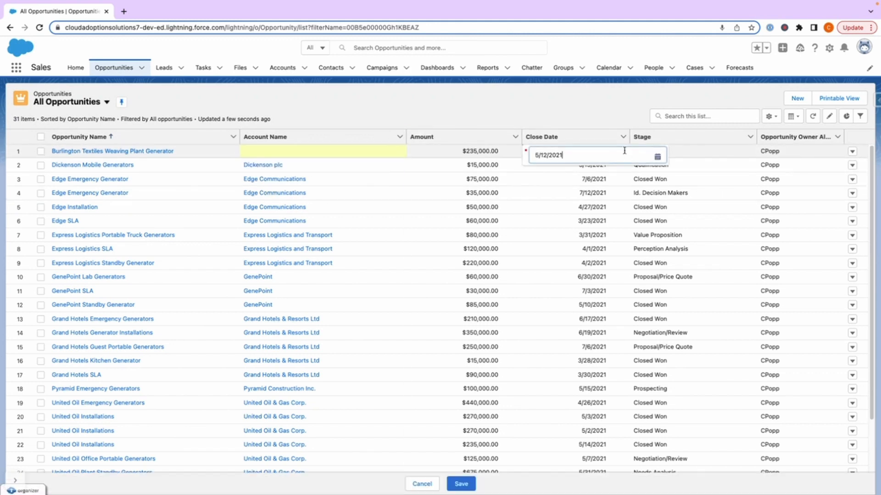
pyautogui.click(774, 153)
pyautogui.click(690, 152)
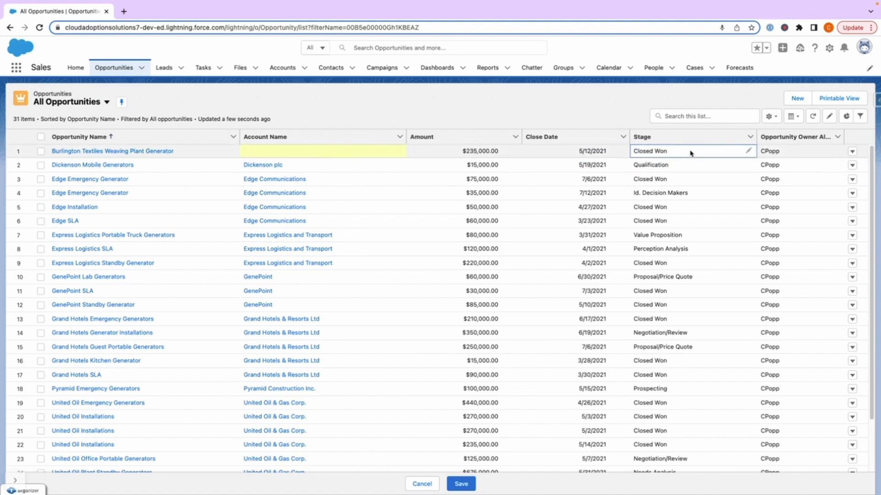
pyautogui.click(749, 151)
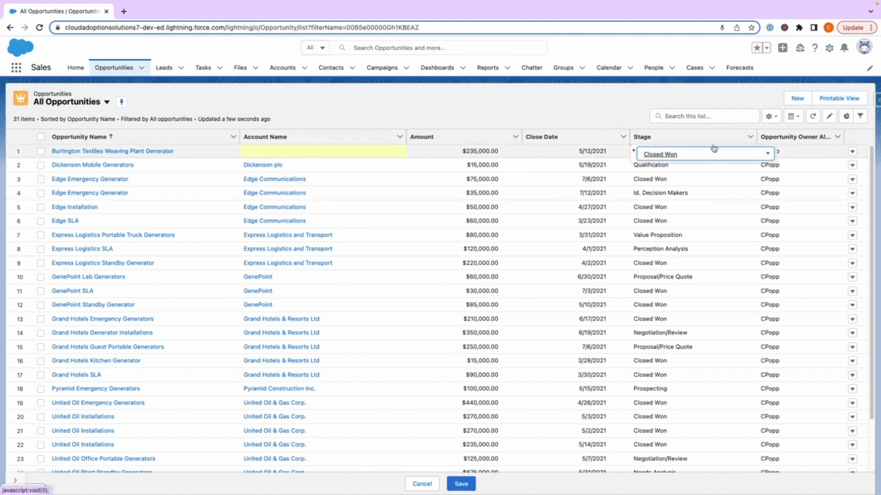
pyautogui.click(431, 107)
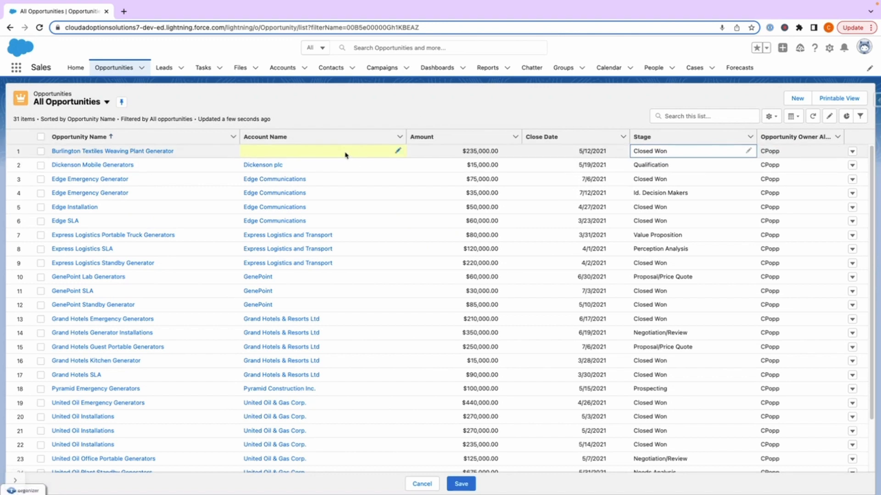
# Step: Set the Burlington Textiles Weaving Plant Generator opportunity's account to Burlington Textiles Corp of America and save the list changes
pyautogui.click(382, 154)
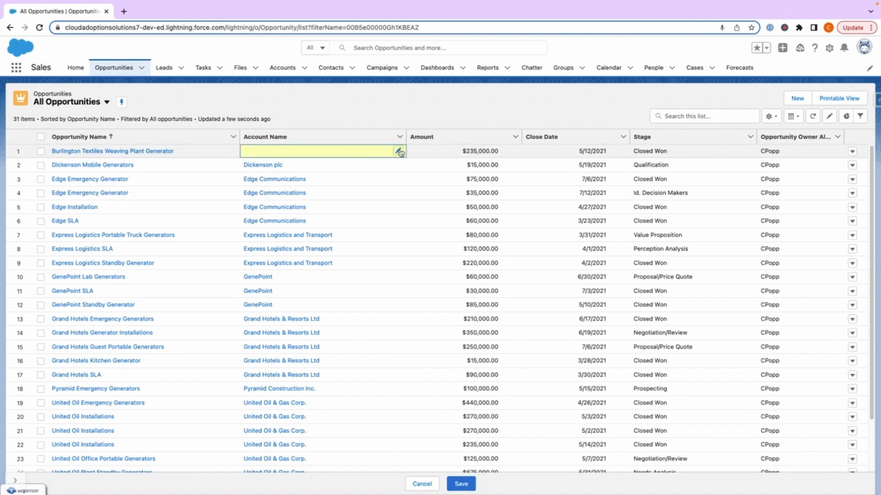
pyautogui.click(398, 151)
pyautogui.write('b')
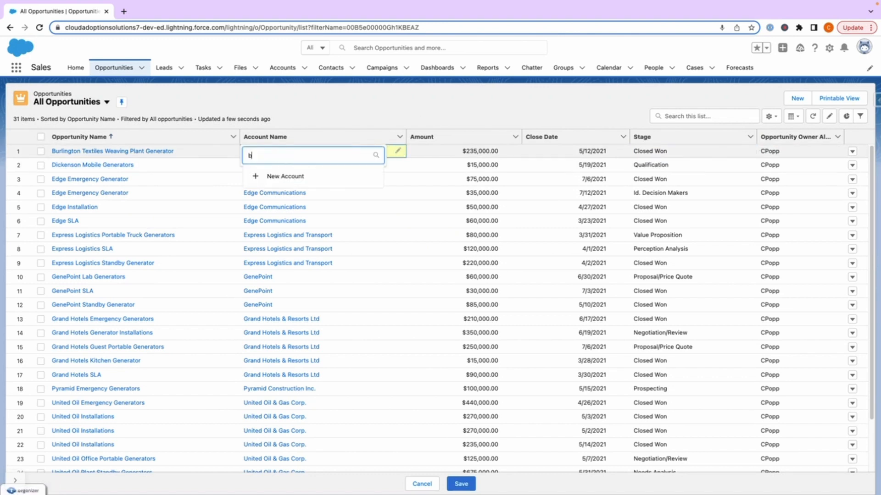
pyautogui.write('urlin')
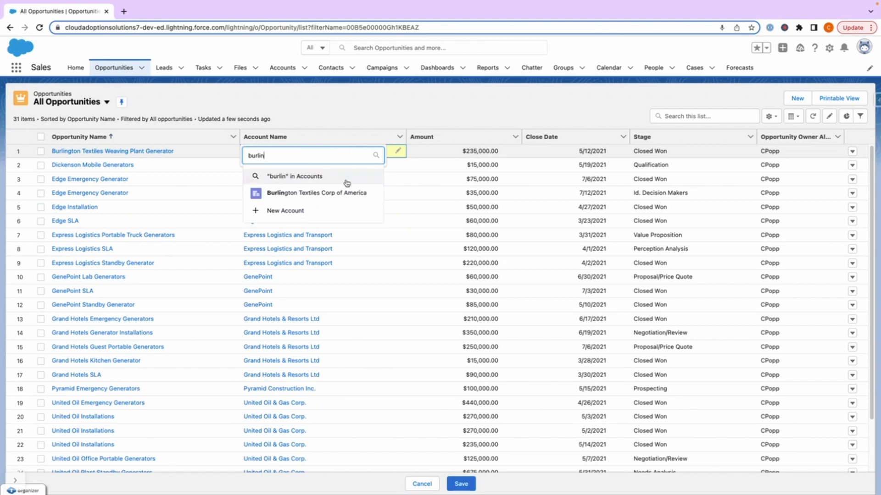
pyautogui.click(347, 193)
pyautogui.click(461, 484)
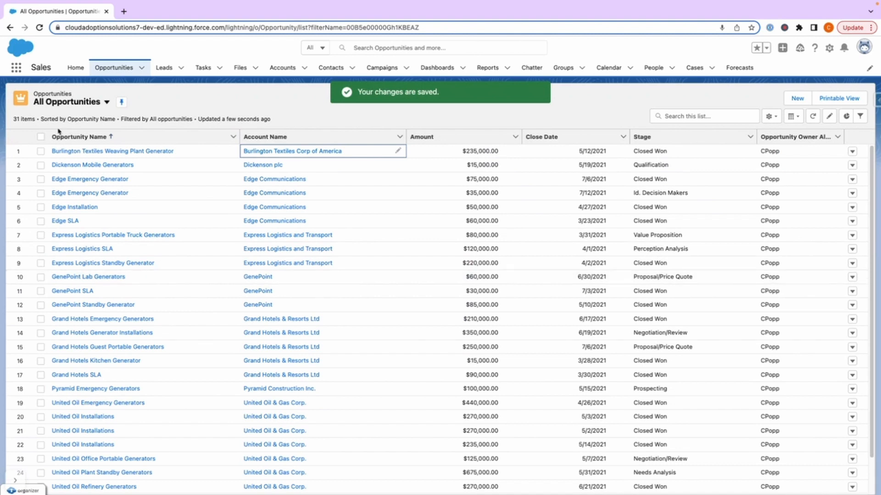
# Step: Select the first four opportunities in the list, from Burlington Textiles Weaving Plant Generator through the second Edge Emergency Generator
pyautogui.click(40, 152)
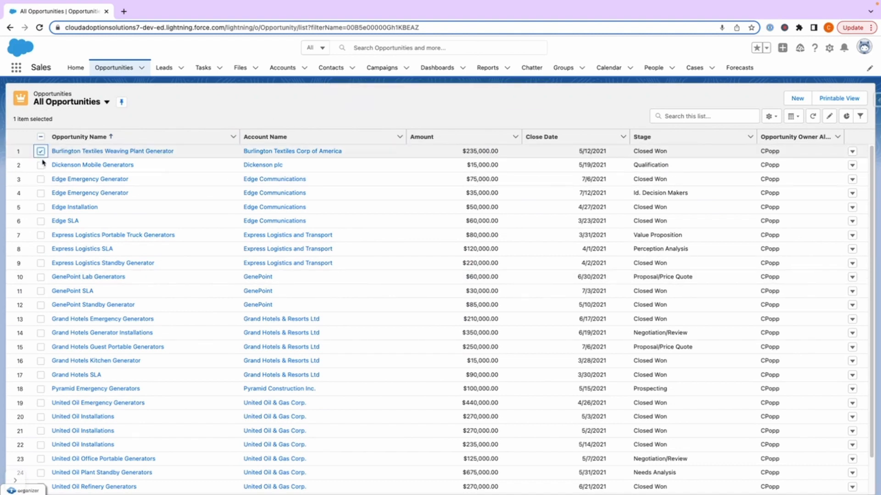
pyautogui.click(41, 165)
pyautogui.click(41, 180)
pyautogui.click(41, 192)
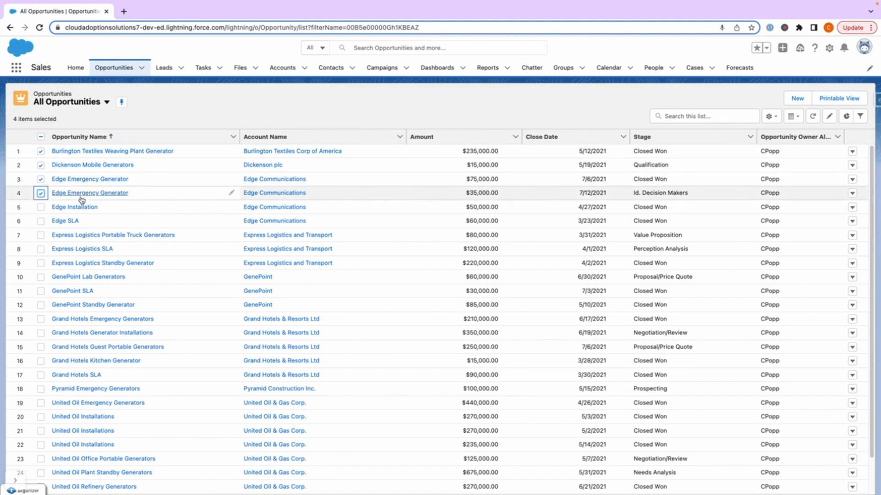
# Step: Deselect the four selected opportunities
pyautogui.click(40, 152)
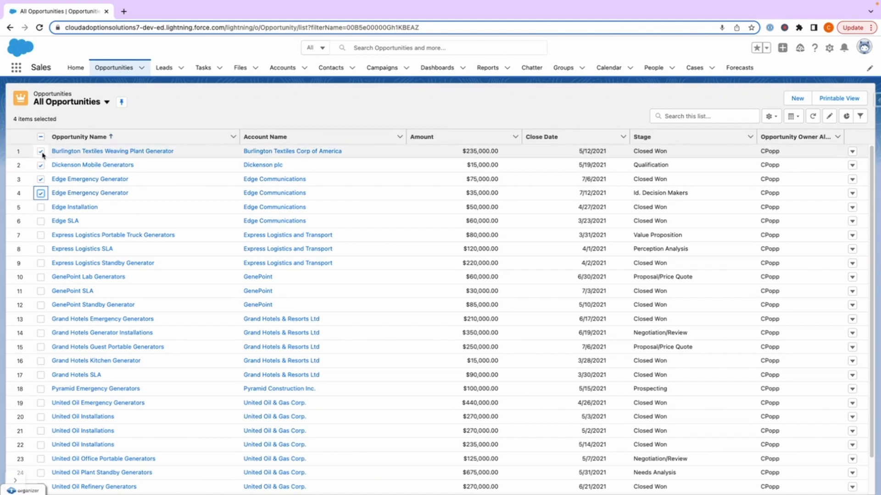
pyautogui.click(40, 179)
pyautogui.click(40, 192)
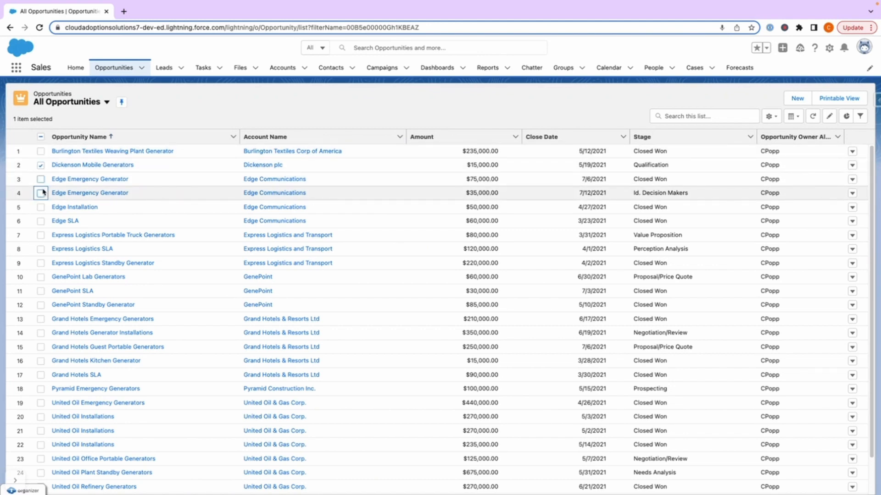
pyautogui.click(41, 165)
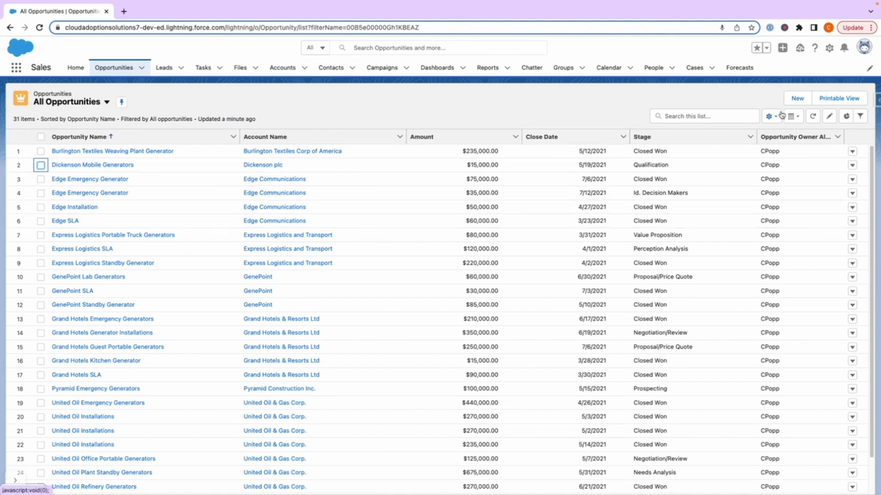
# Step: Show the charts for the opportunities list and switch the chart to Pipeline By Fiscal Period
pyautogui.click(845, 117)
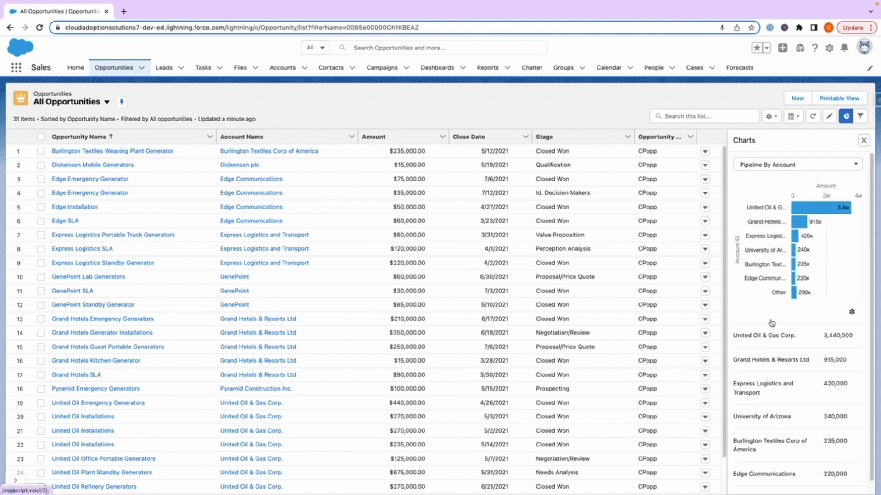
pyautogui.click(764, 169)
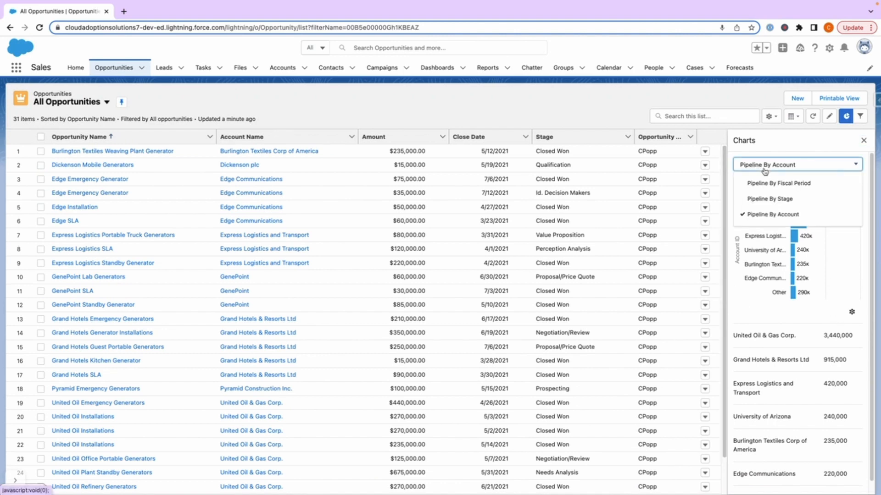
pyautogui.click(764, 184)
# Step: Switch the chart to Pipeline By Stage and display it as a vertical bar chart
pyautogui.click(764, 168)
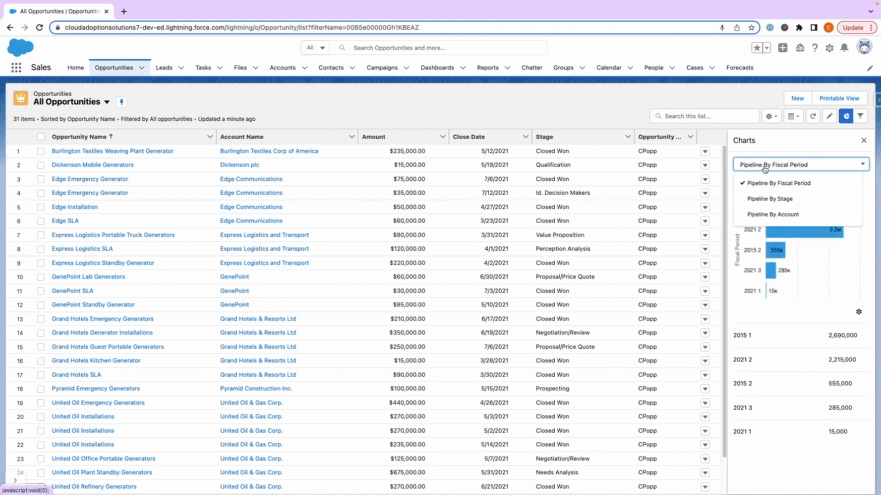
pyautogui.click(769, 200)
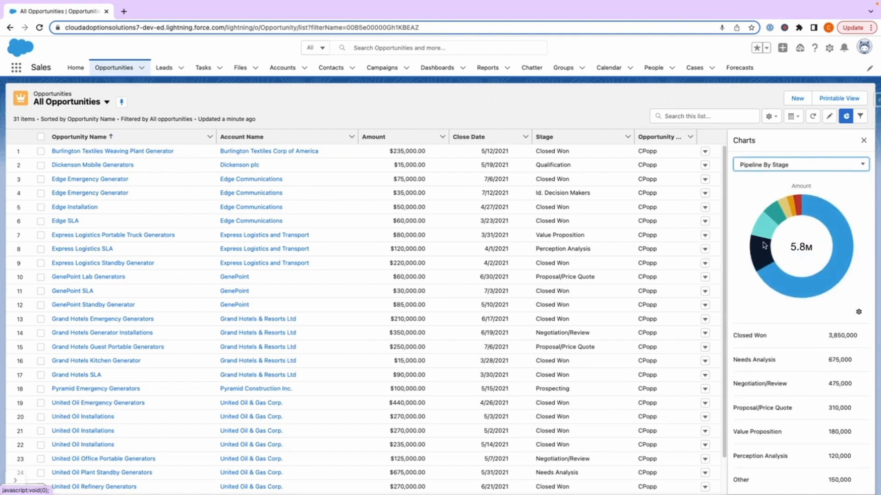
pyautogui.click(859, 314)
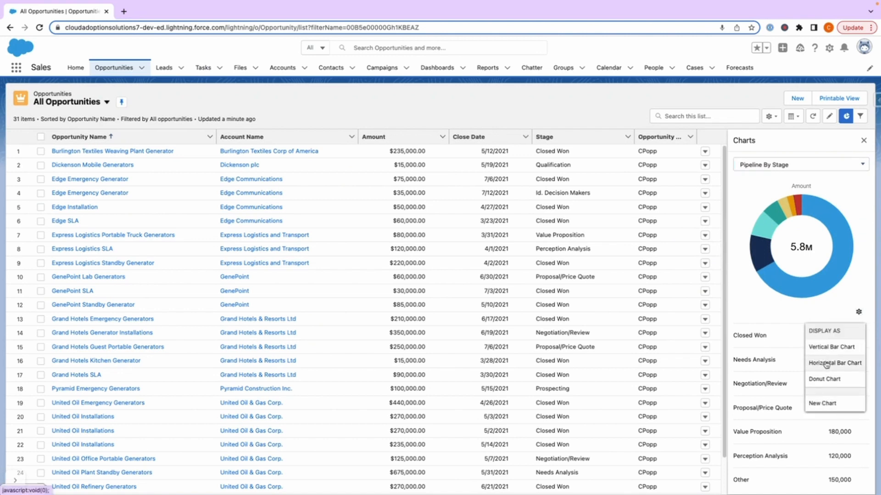
pyautogui.click(821, 348)
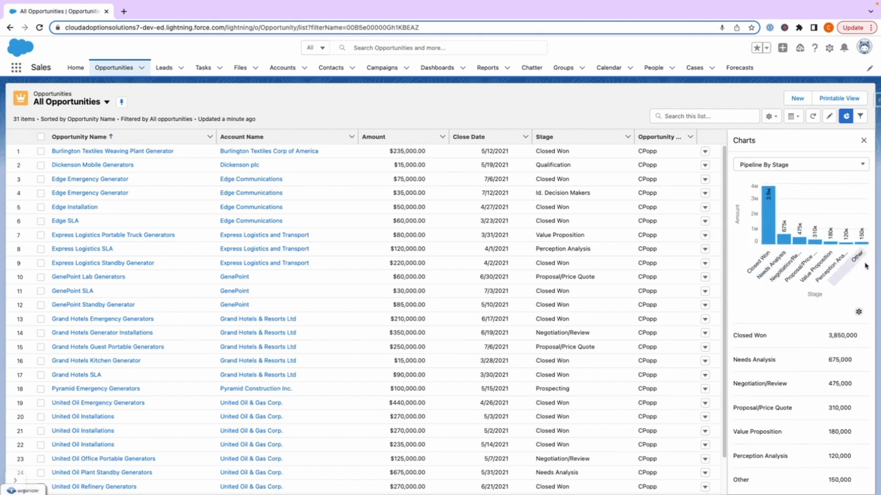
# Step: Start a new chart and examine the available chart type and aggregate type options
pyautogui.click(858, 312)
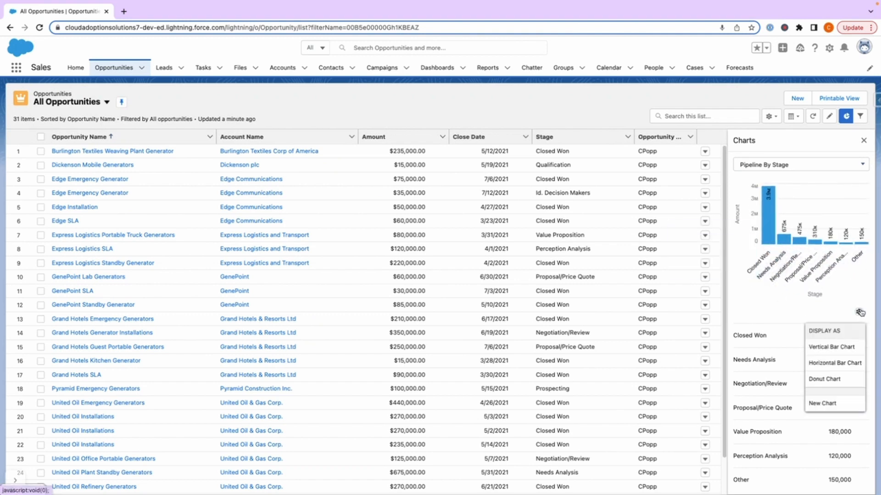
pyautogui.click(832, 402)
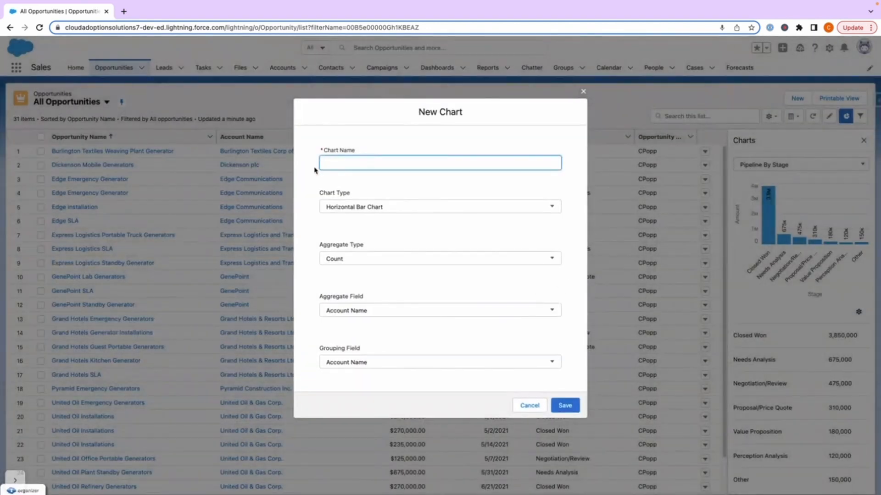
pyautogui.click(359, 213)
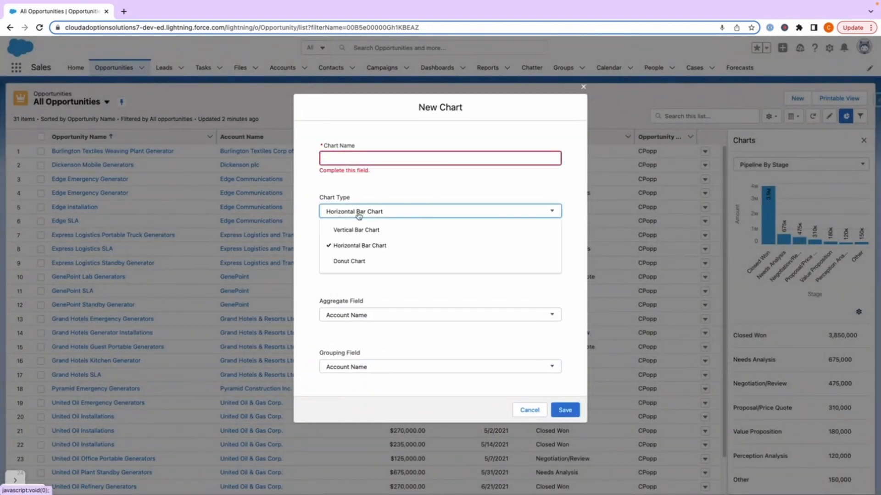
pyautogui.click(394, 212)
pyautogui.click(385, 261)
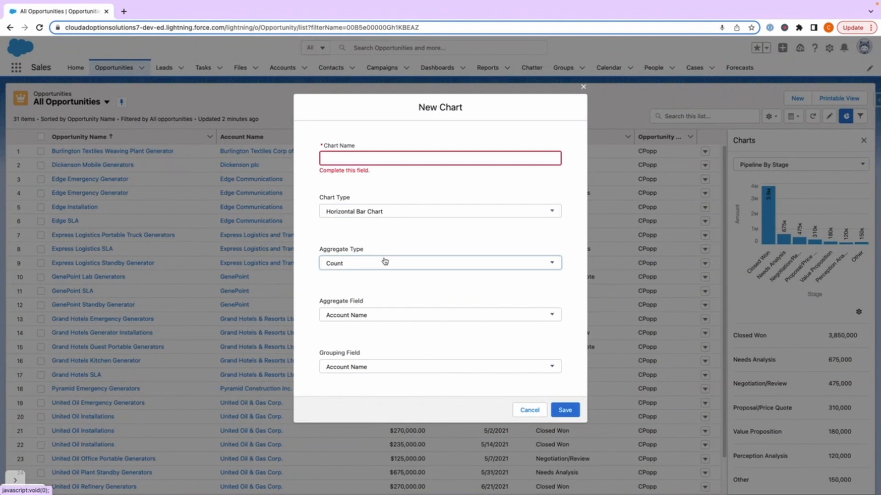
pyautogui.click(418, 240)
# Step: Examine the fields offered for the new chart's aggregate field and grouping field, and cancel the chart
pyautogui.click(385, 313)
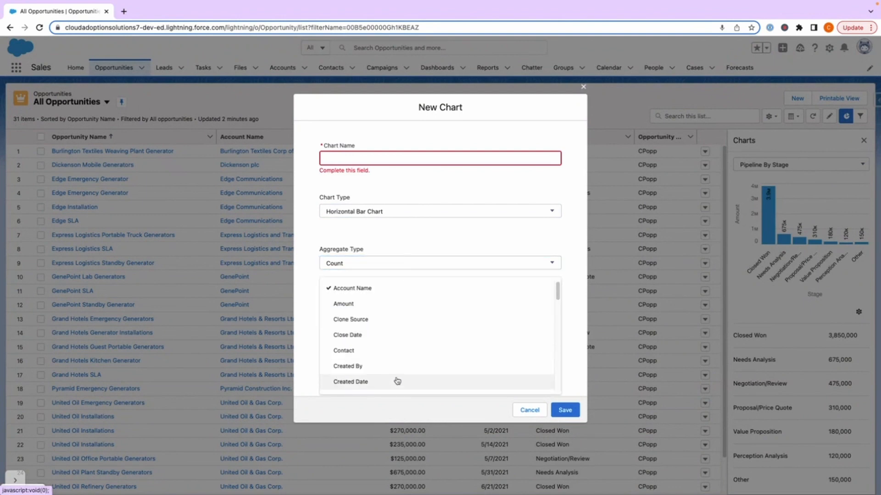
pyautogui.scroll(-10, 397, 381)
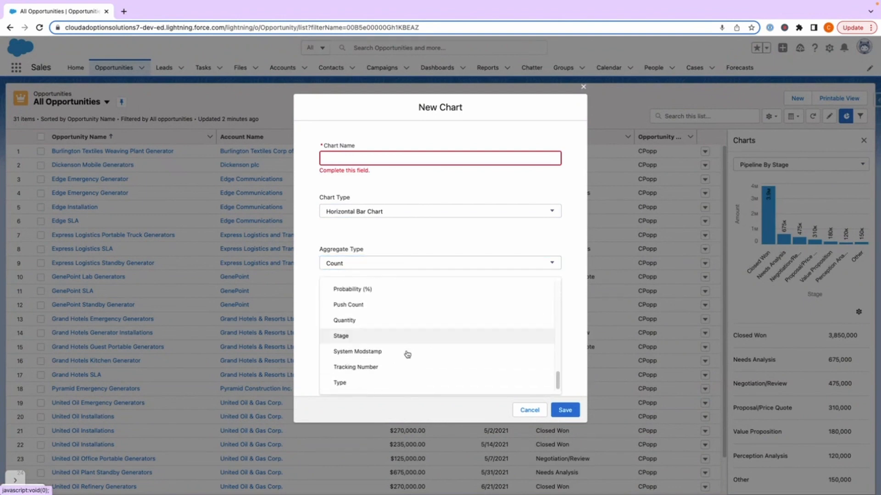
pyautogui.scroll(10, 406, 355)
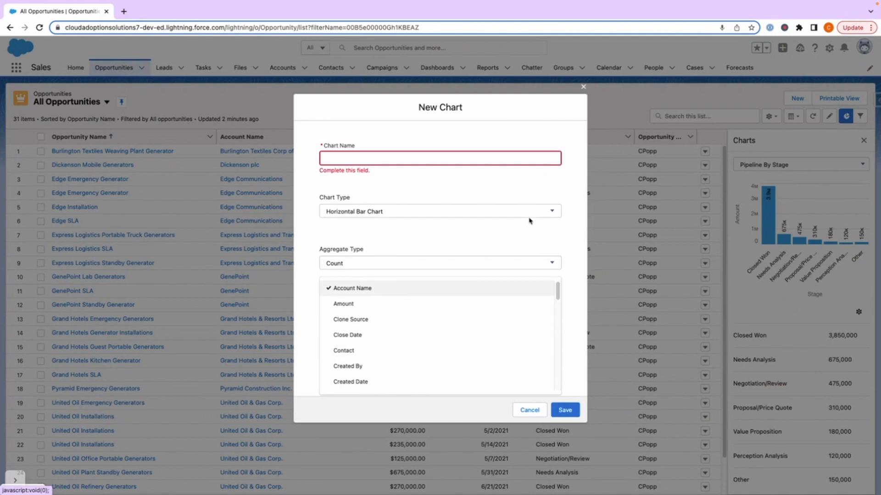
pyautogui.click(522, 232)
pyautogui.click(391, 373)
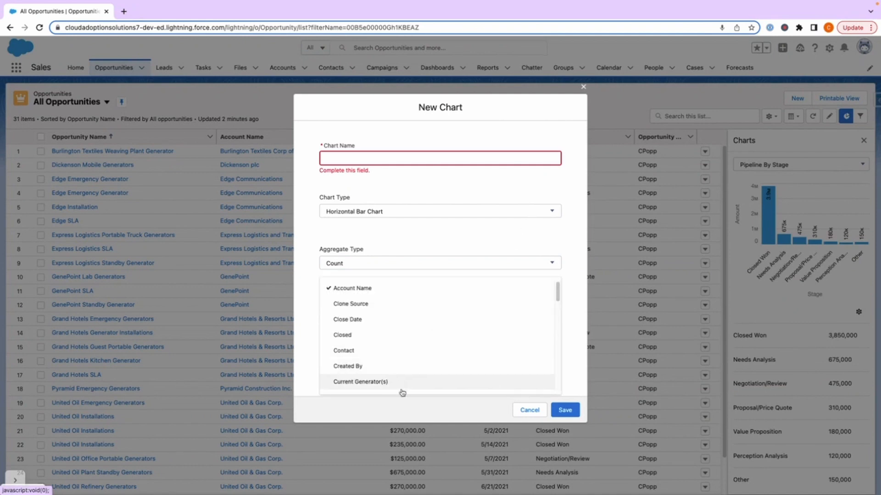
pyautogui.scroll(-10, 401, 305)
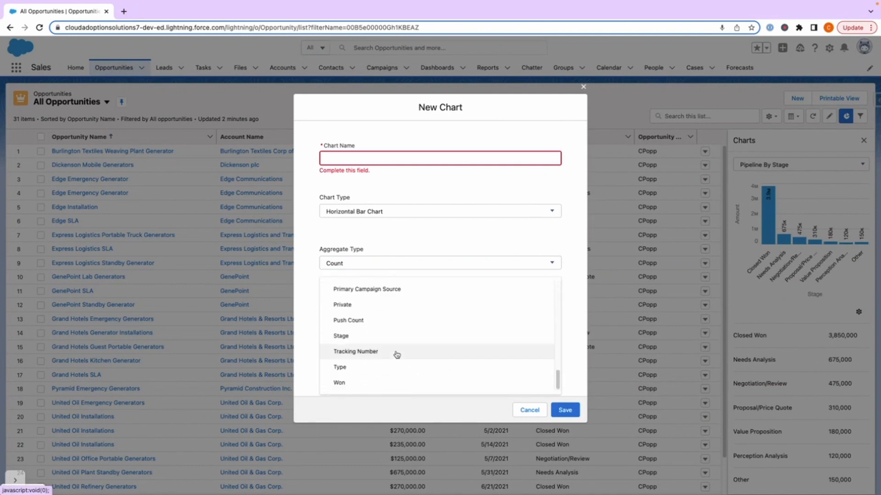
pyautogui.scroll(10, 397, 355)
pyautogui.click(530, 411)
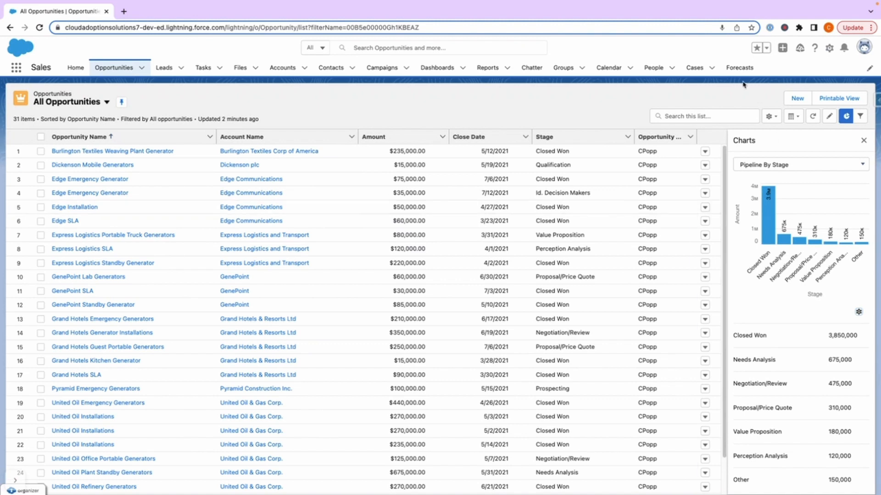
# Step: Display the opportunities as a Kanban board and move the United Oil Plant Standby Generators card from Needs Analysis to Value Proposition
pyautogui.click(792, 118)
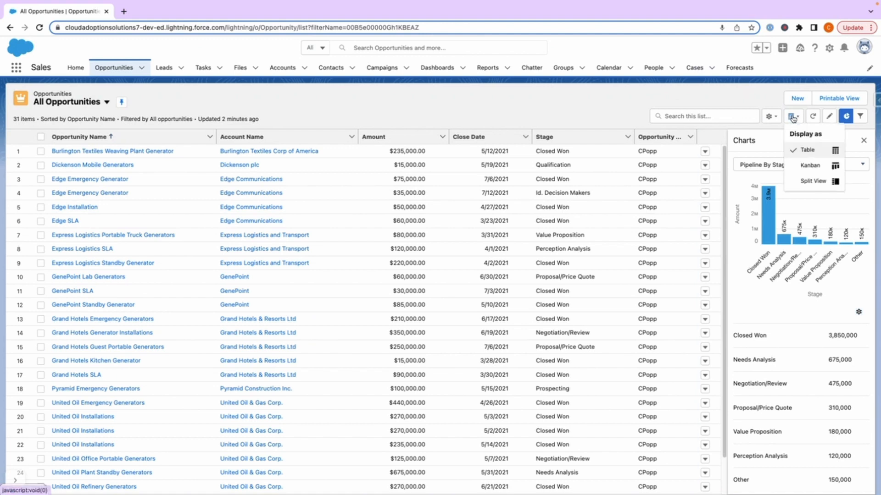
pyautogui.click(806, 166)
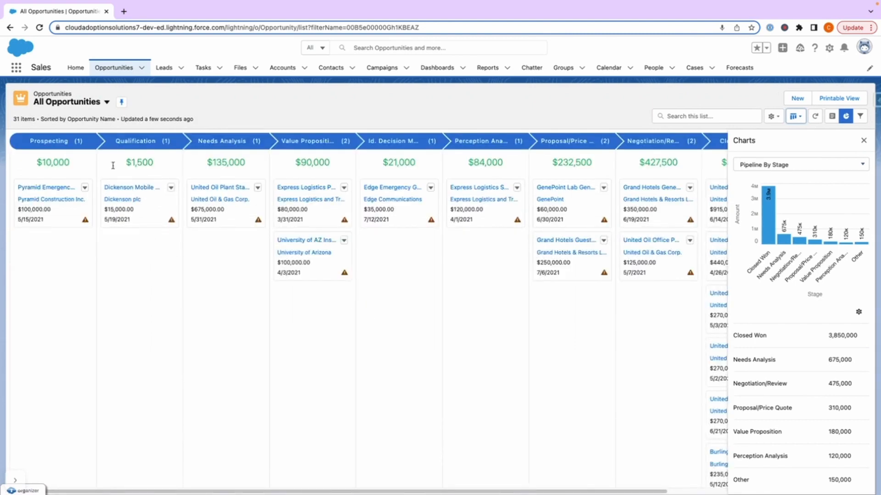
pyautogui.moveTo(233, 215); pyautogui.dragTo(289, 238)
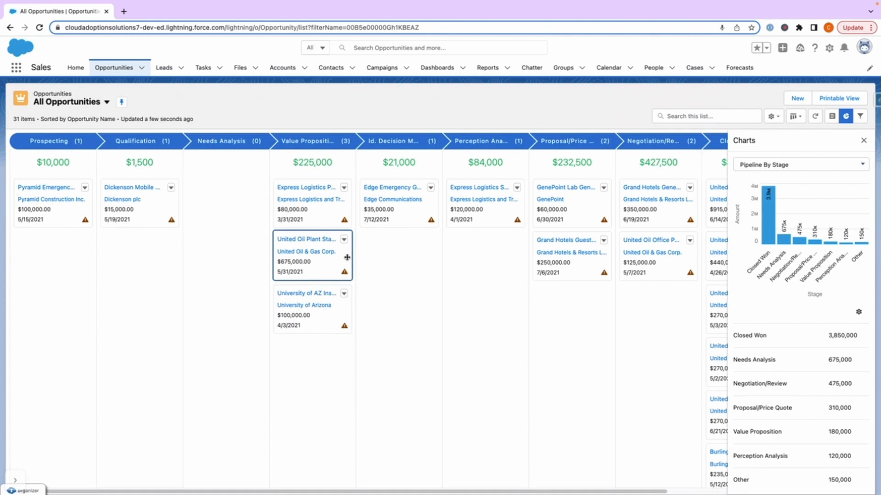
# Step: Move the United Oil Plant Standby Generators card from Value Proposition back to Needs Analysis on the Kanban board
pyautogui.moveTo(347, 257); pyautogui.dragTo(257, 206)
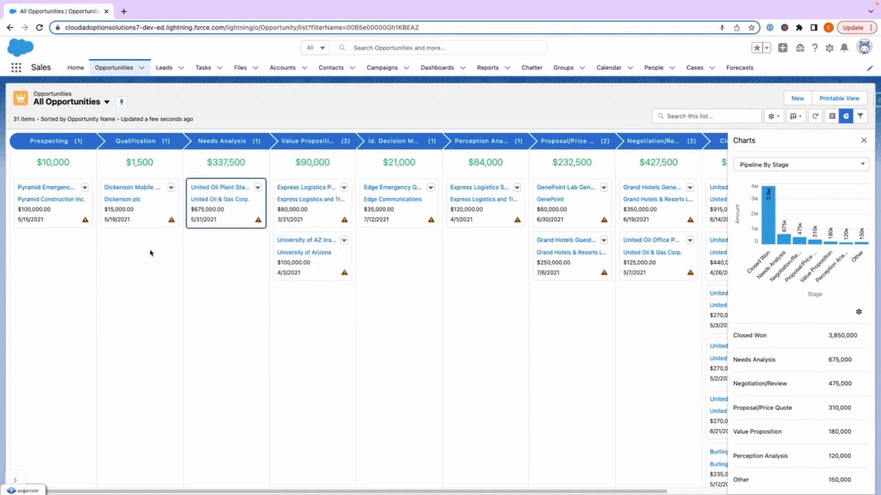
pyautogui.rightClick(144, 216)
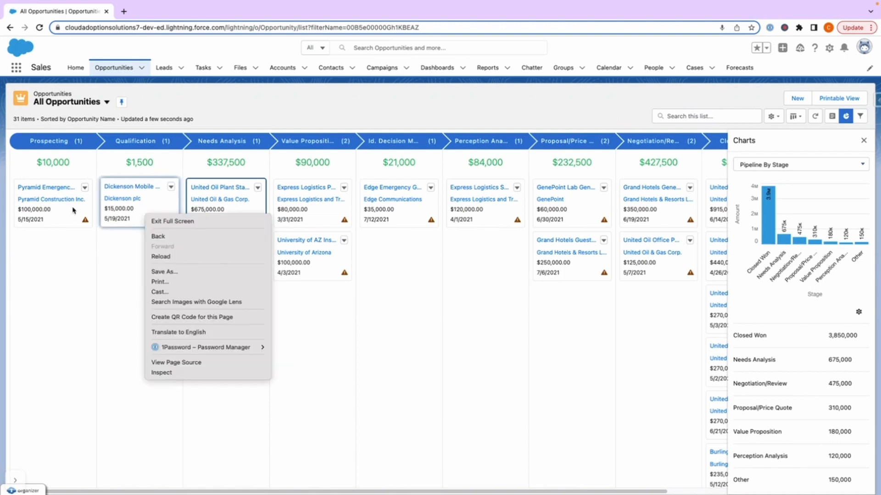
pyautogui.rightClick(73, 207)
pyautogui.rightClick(157, 190)
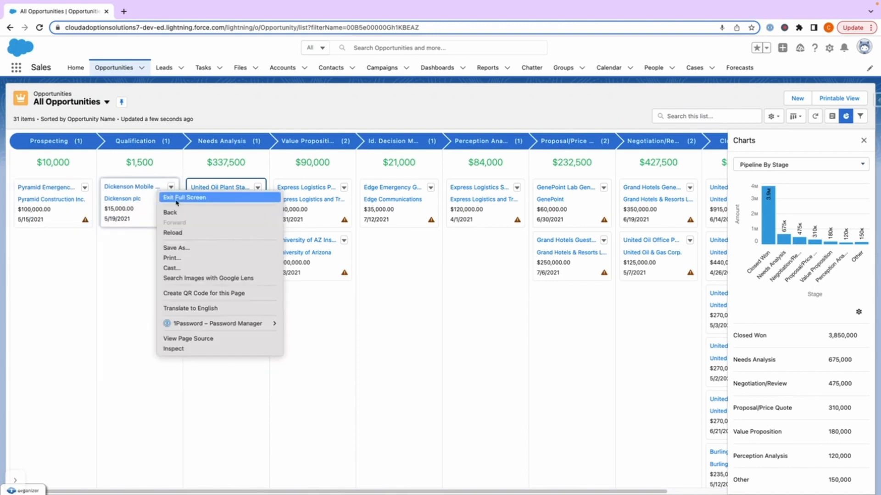
pyautogui.click(115, 369)
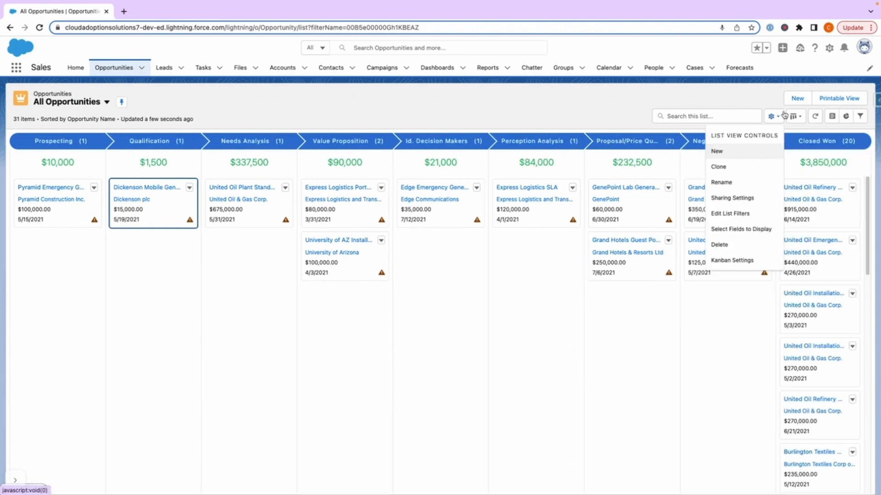
# Step: Switch the opportunities display from the Kanban board to a table
pyautogui.click(798, 118)
pyautogui.click(808, 151)
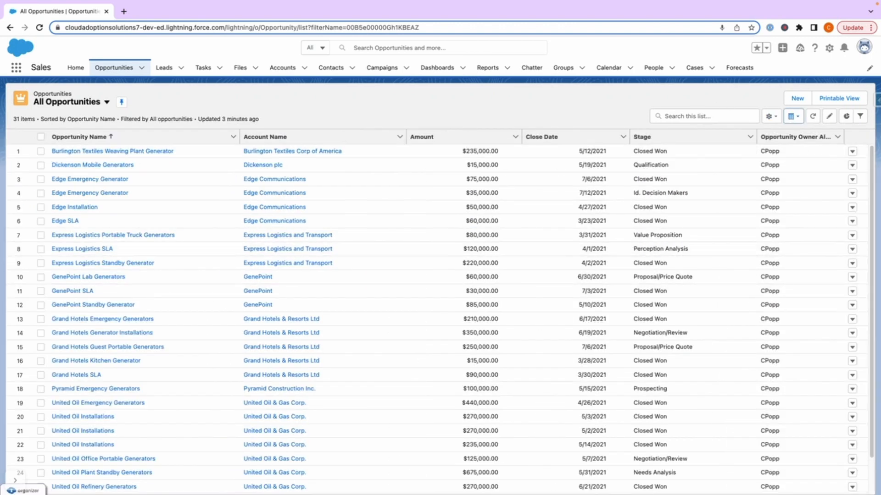
# Step: Switch to the My Opportunities list view, pin it as the default, and check its pinned mark among the list views
pyautogui.click(107, 102)
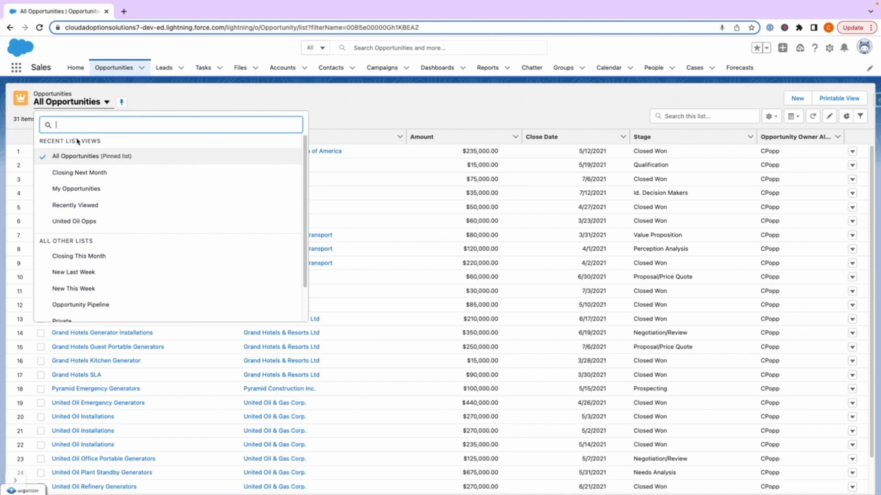
pyautogui.click(101, 191)
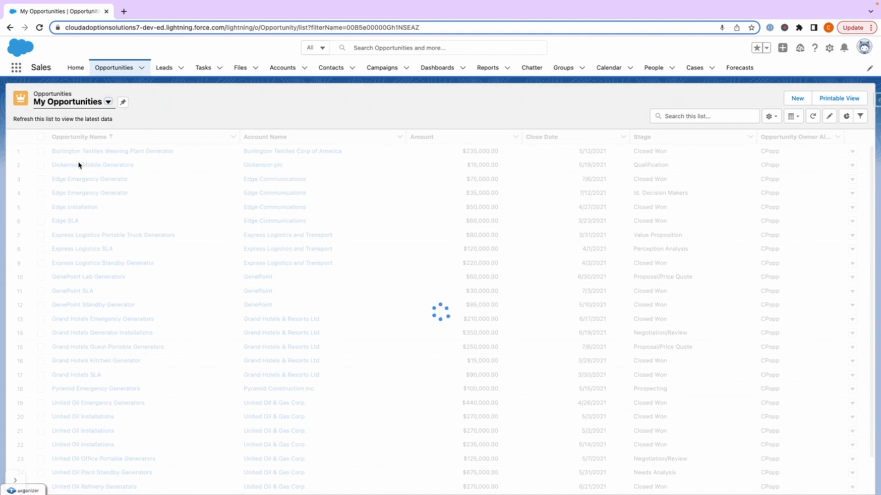
pyautogui.click(123, 105)
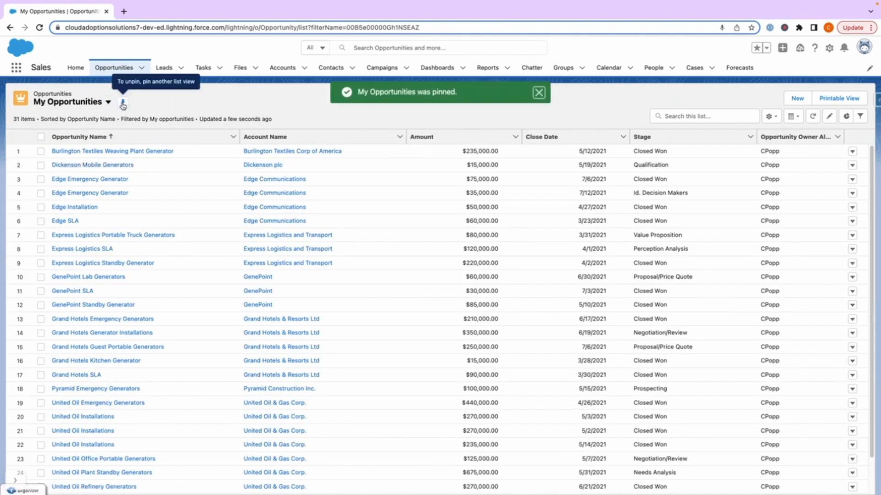
pyautogui.click(109, 102)
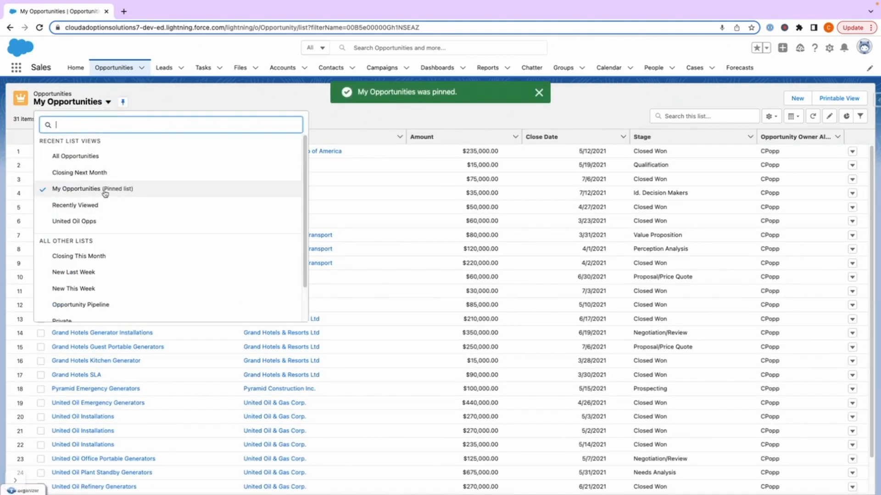
pyautogui.click(179, 93)
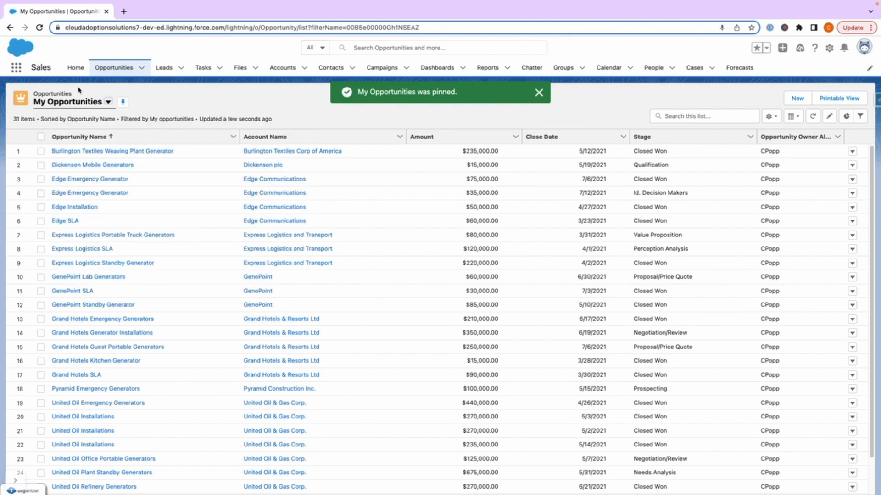
# Step: Go to the Home page, return to Opportunities to check which list view loads, and look through the available list views
pyautogui.click(76, 67)
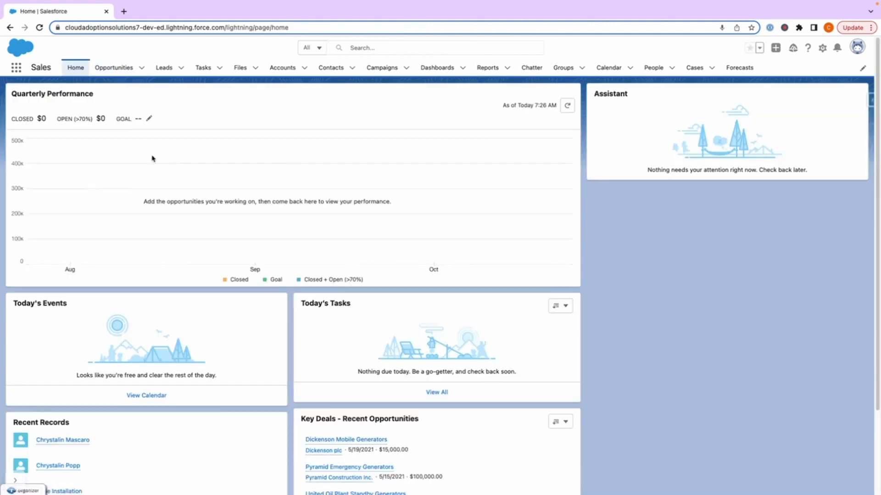
pyautogui.click(120, 72)
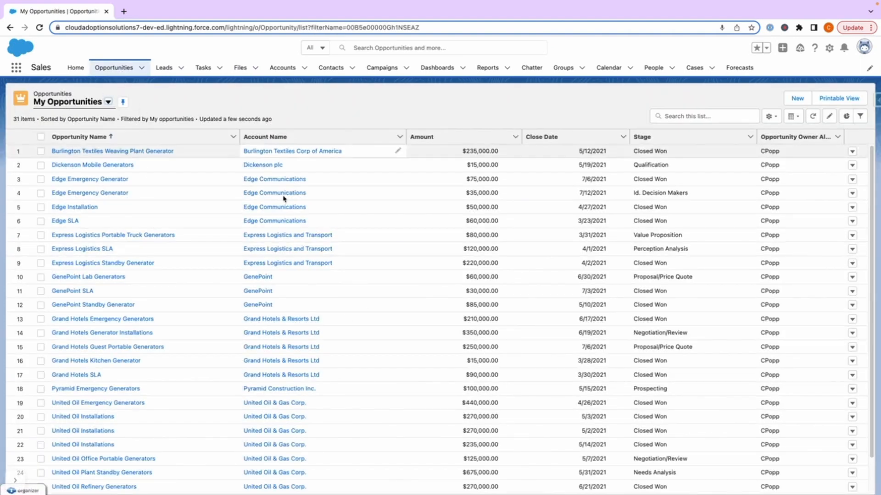
pyautogui.click(108, 103)
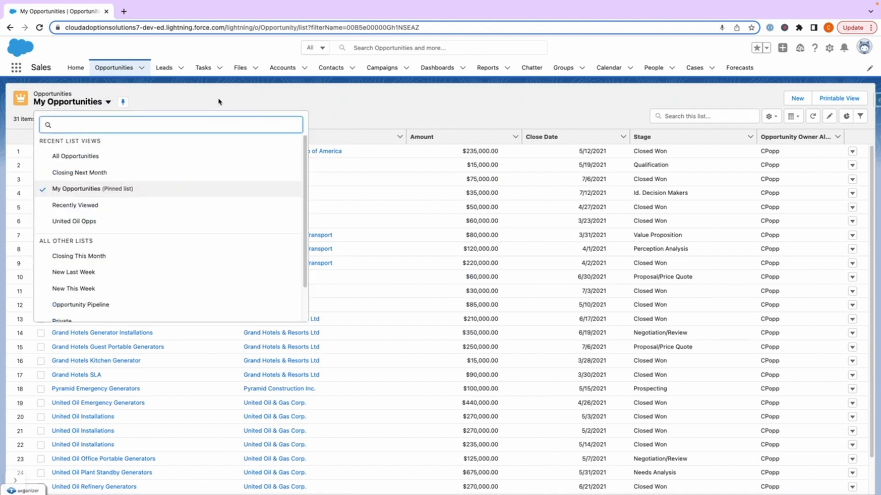
pyautogui.click(194, 102)
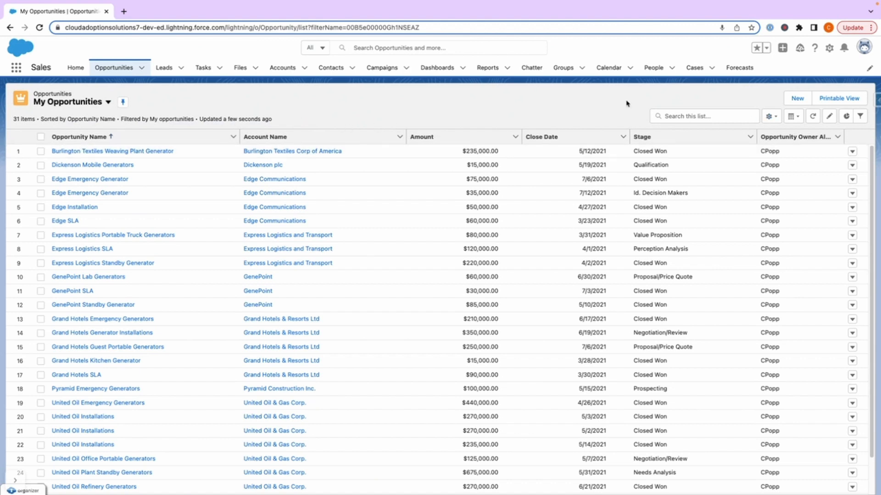
# Step: Switch to the United Oil Opps list view and open its sharing settings
pyautogui.click(108, 102)
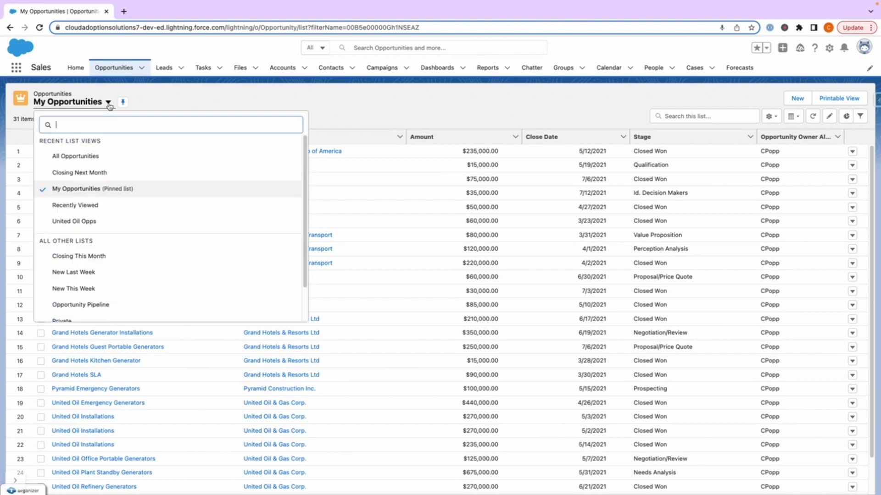
pyautogui.click(111, 223)
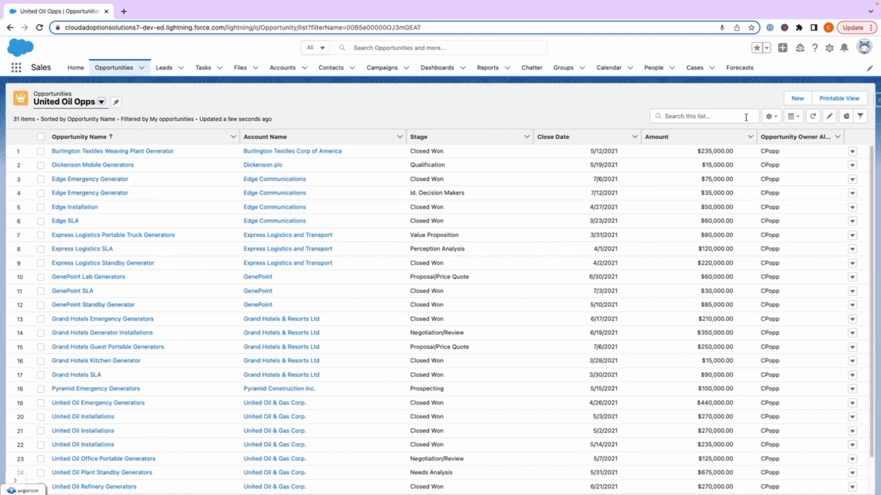
pyautogui.click(771, 117)
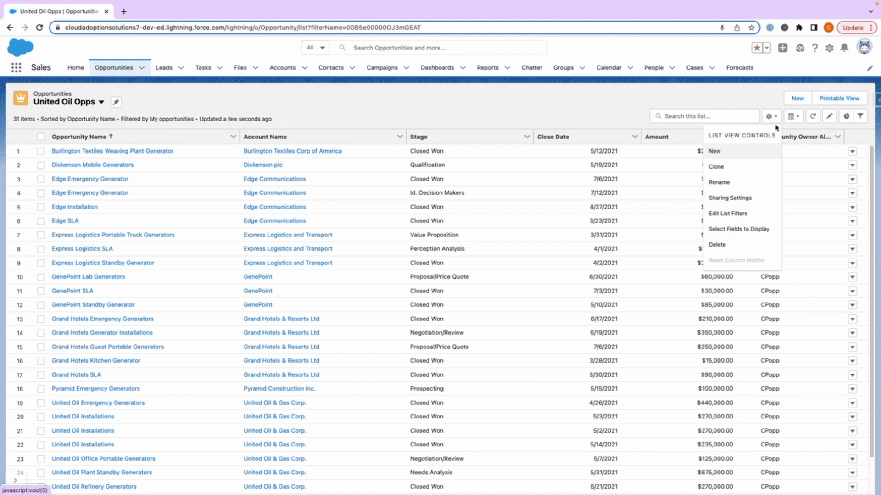
pyautogui.click(730, 198)
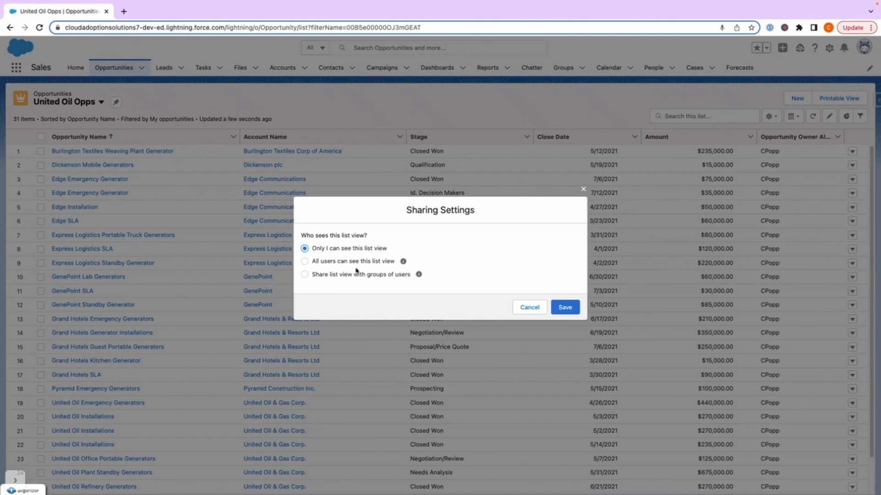
# Step: Share the United Oil Opps list view with the System Admins public group and save the sharing settings
pyautogui.click(312, 275)
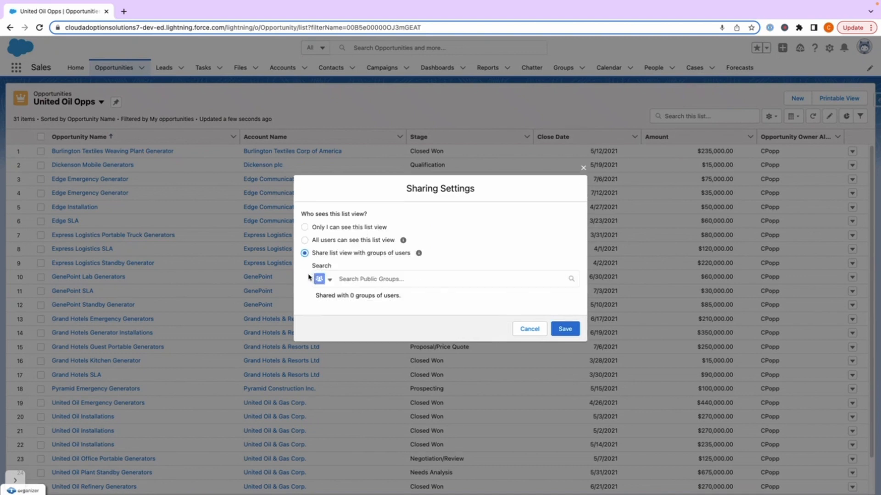
pyautogui.click(352, 277)
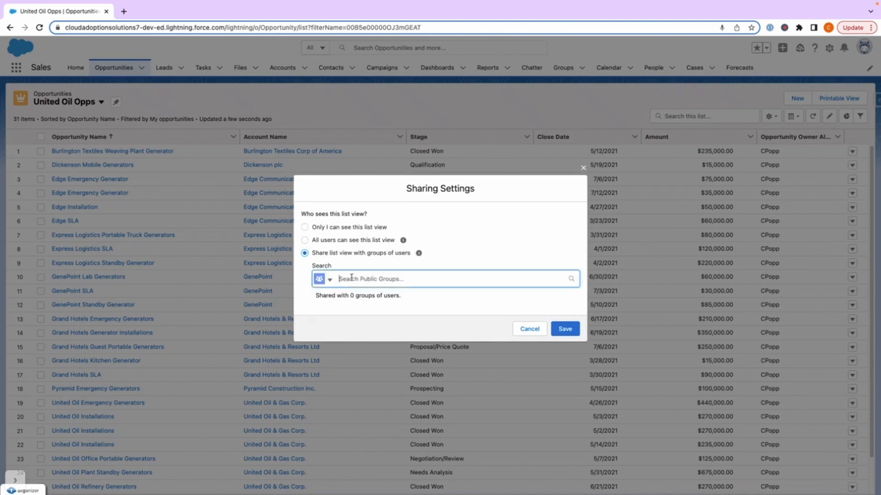
pyautogui.click(323, 278)
pyautogui.click(461, 257)
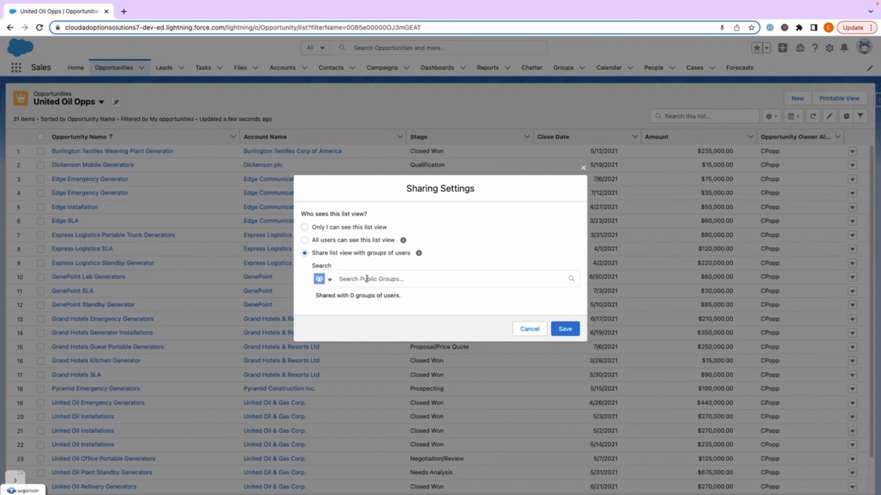
pyautogui.click(329, 283)
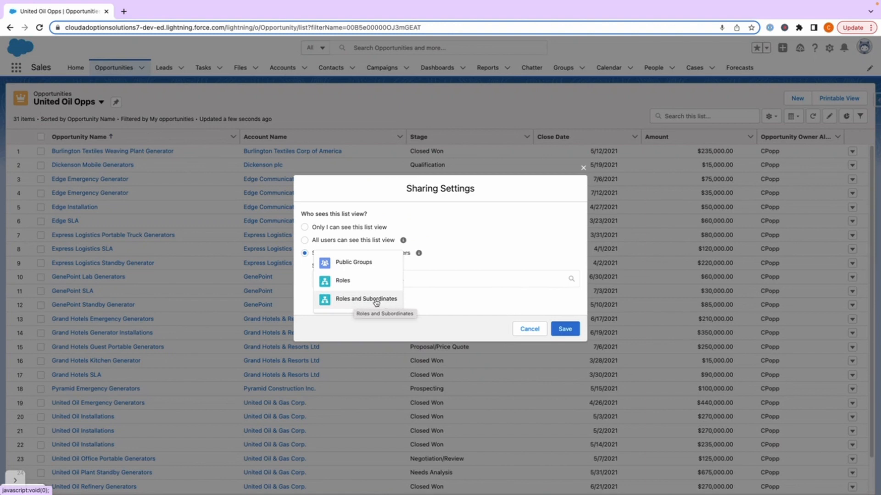
pyautogui.click(339, 262)
pyautogui.click(368, 279)
pyautogui.click(345, 297)
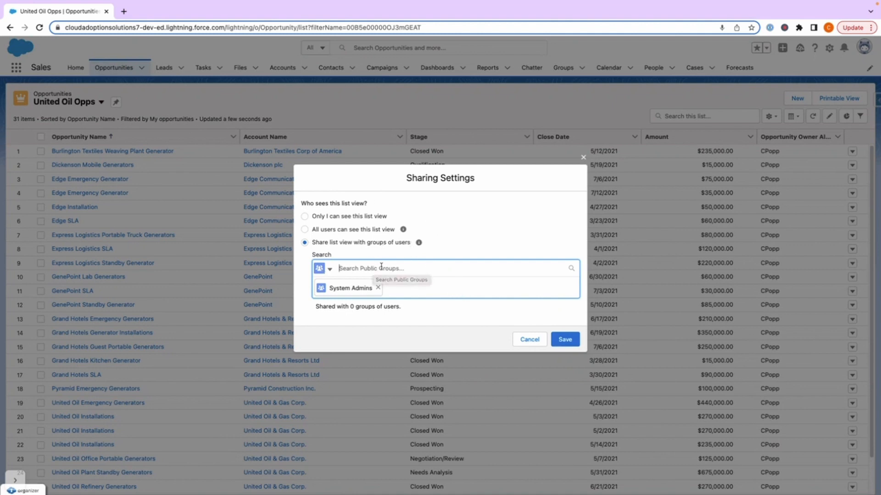
pyautogui.click(564, 340)
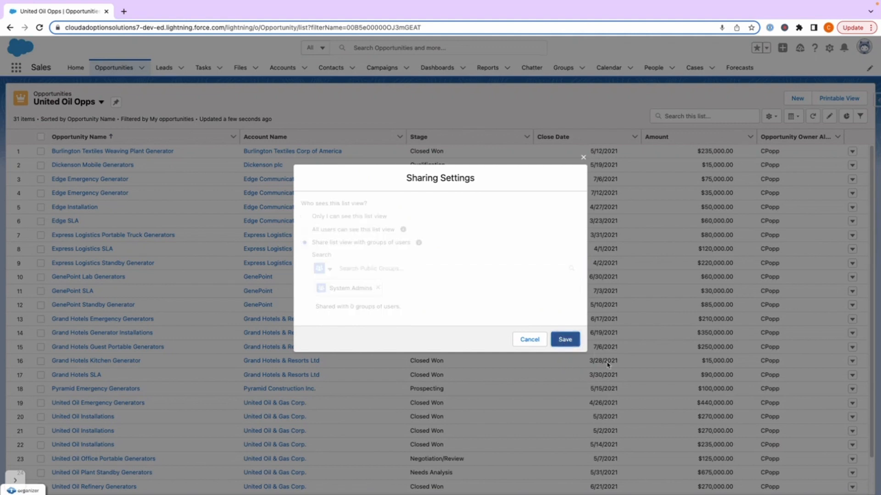